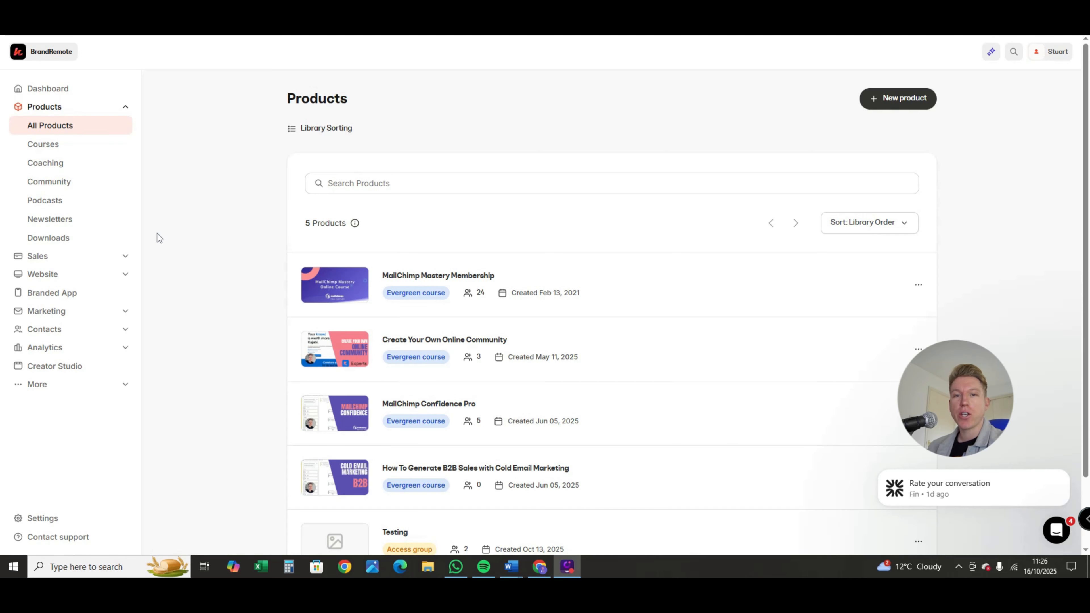
Start creating a new product of the Coaching type from the full product list
click(42, 125)
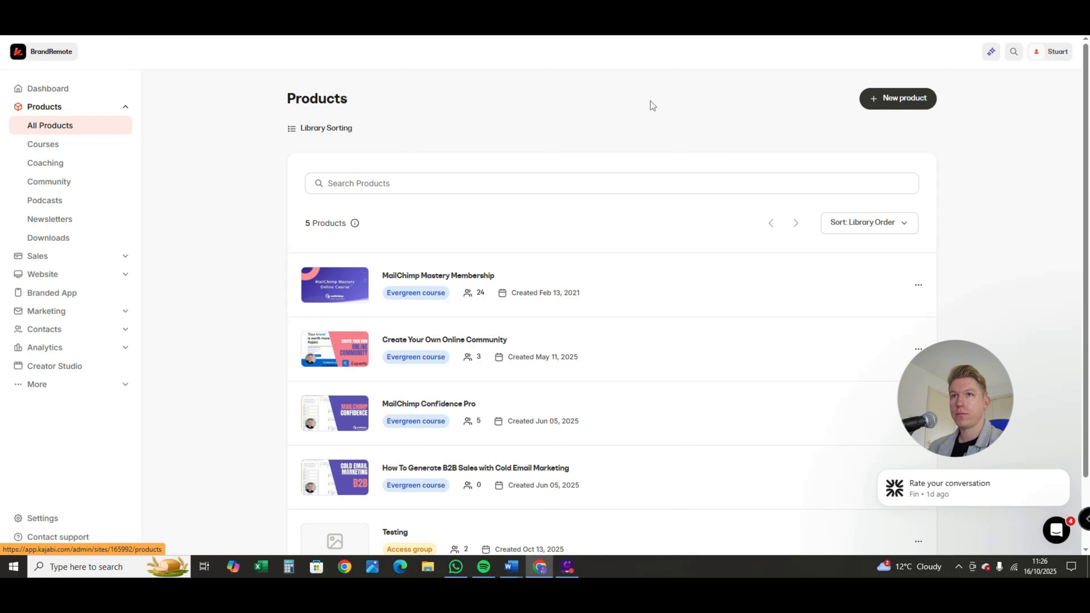
click(894, 103)
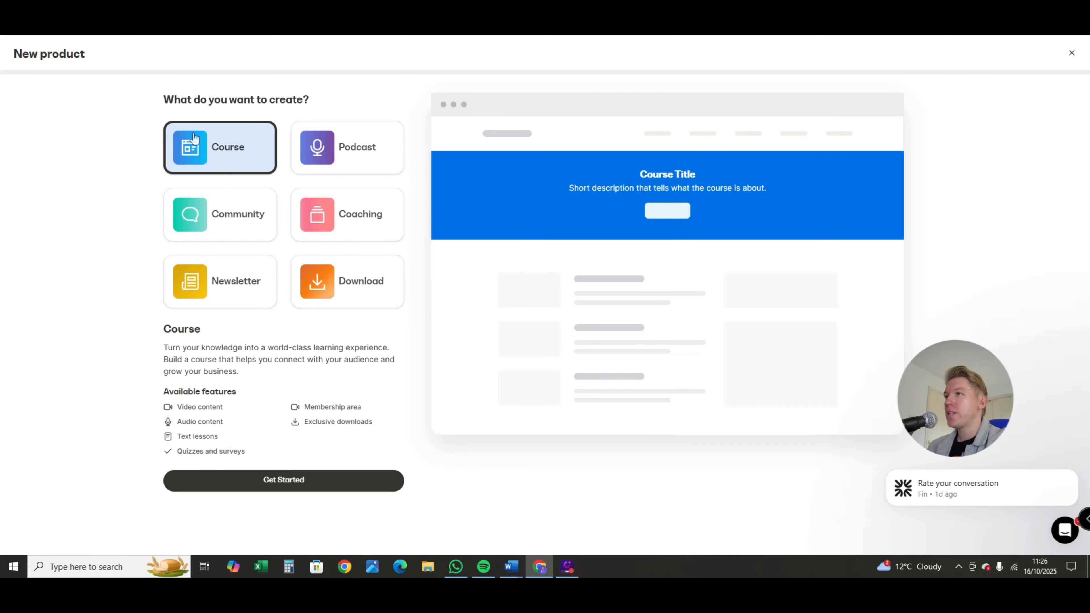
click(348, 223)
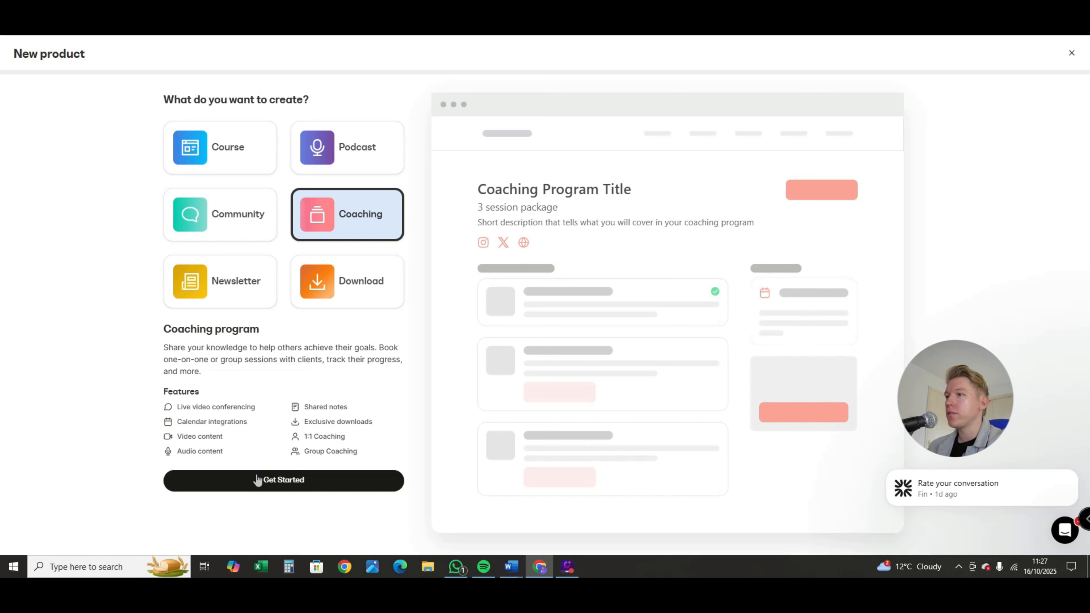
click(286, 480)
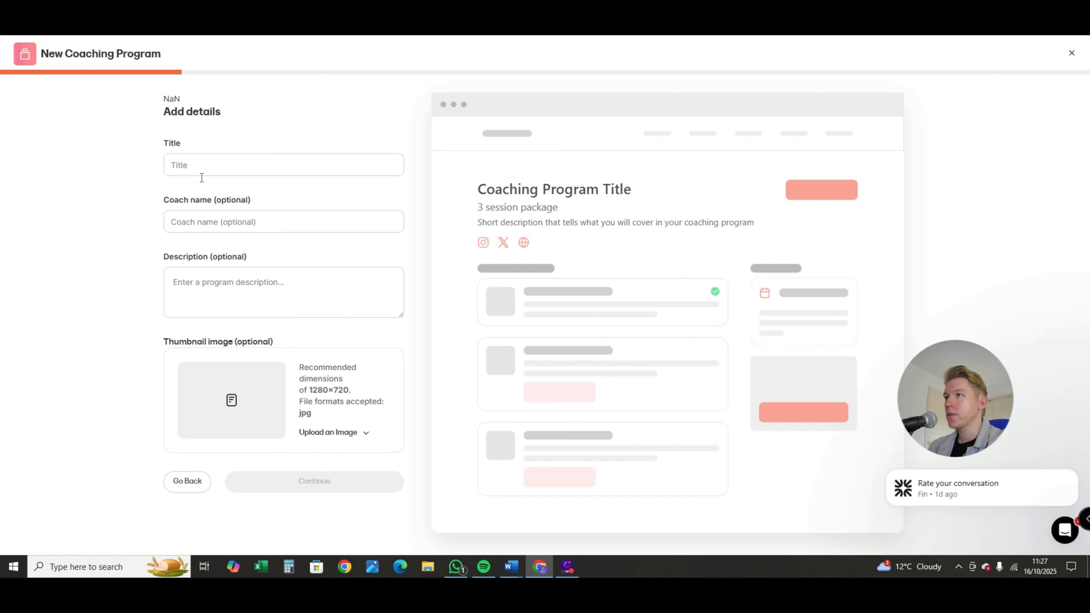
Title the coaching program "1:1 Coaching" followed by the coach's first name
click(224, 160)
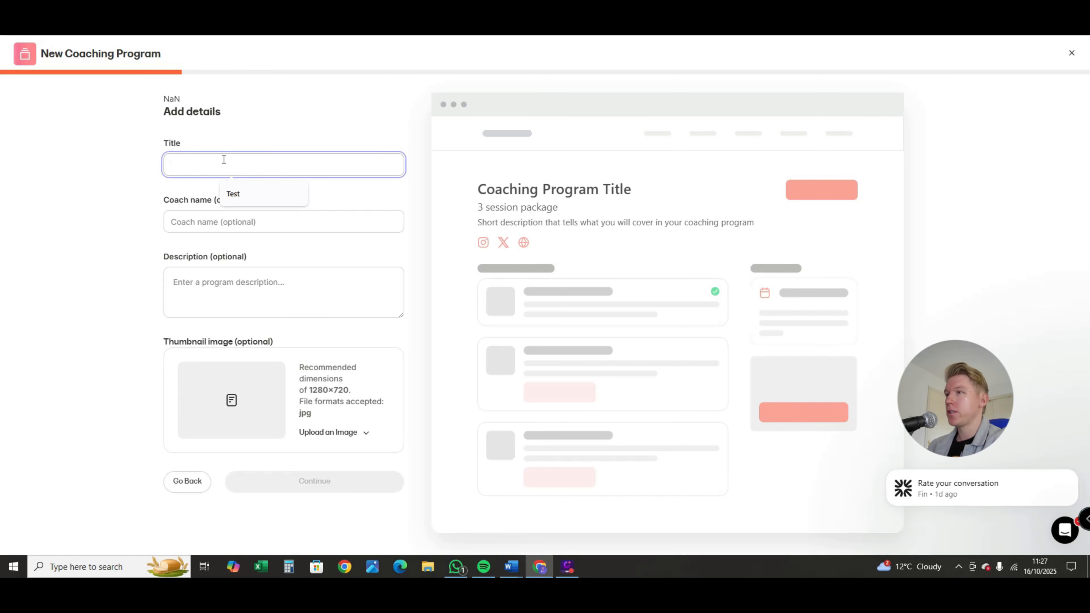
text(1:)
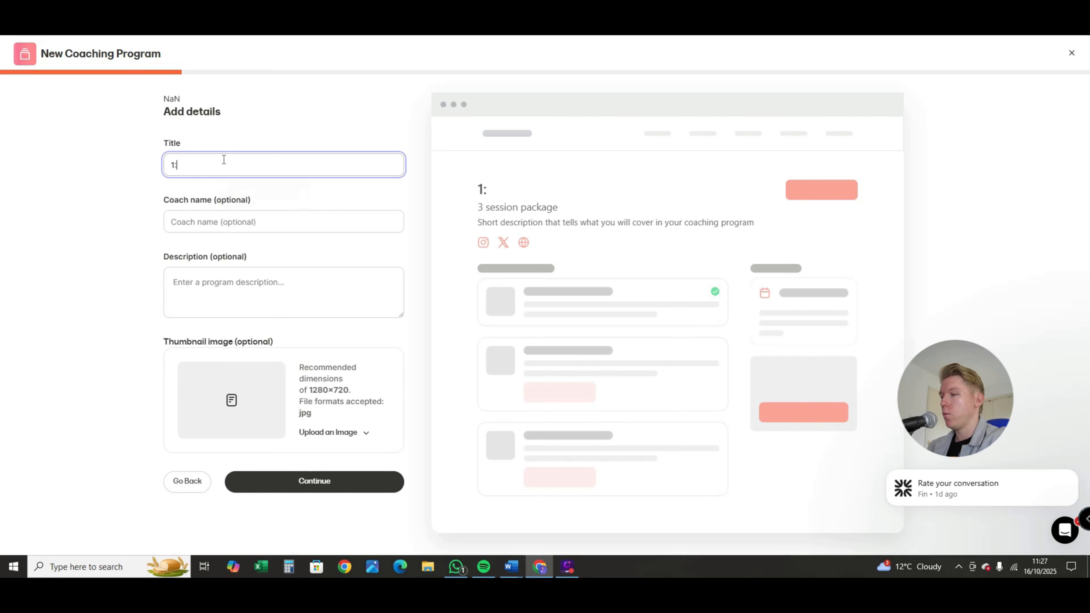
text(1 co)
key(BackSpace)
key(BackSpace)
text(C)
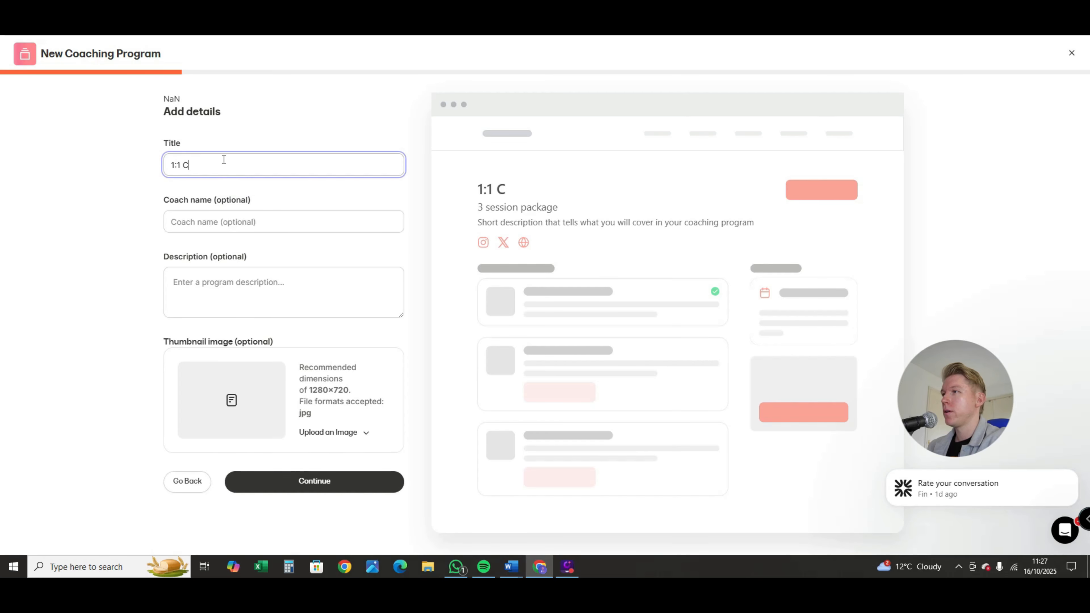
text(oaching Stuart)
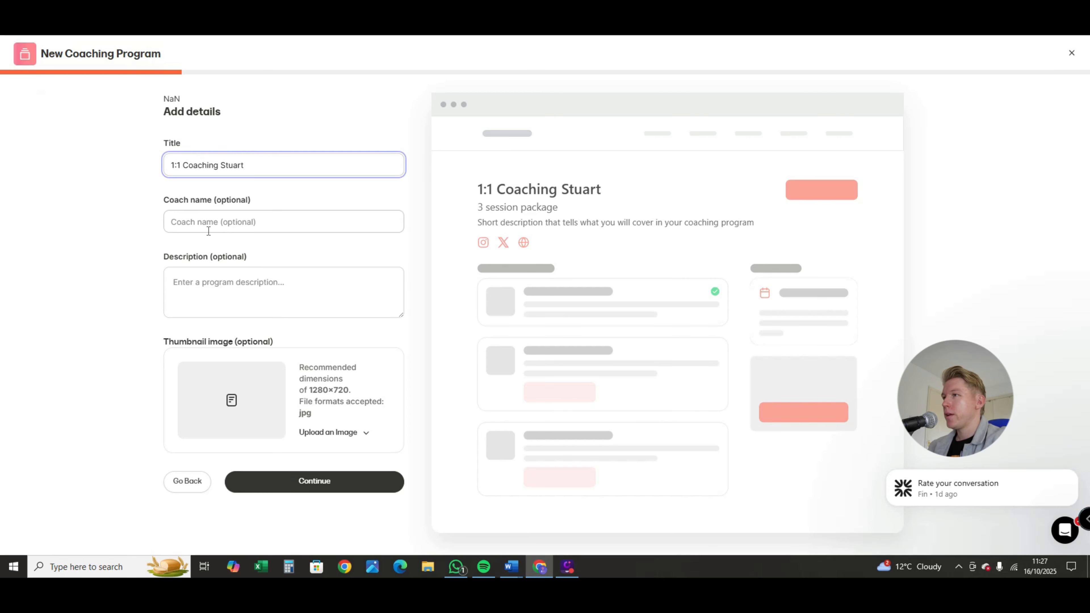
Enter the coach's first name and the description "Lets work on your Kajabi course", and continue to the program choice
click(220, 217)
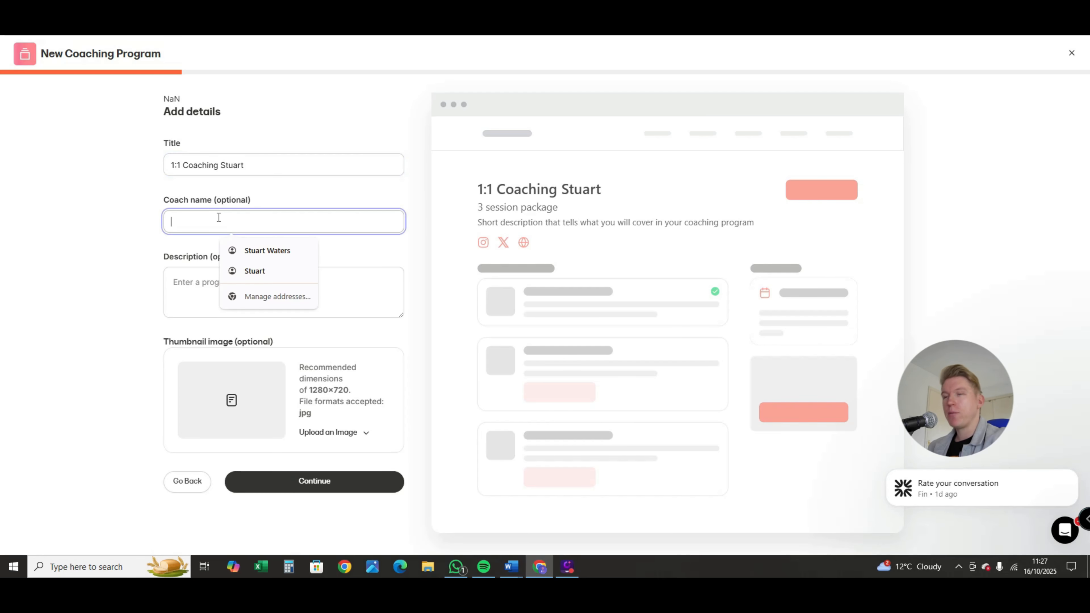
text(Stuart)
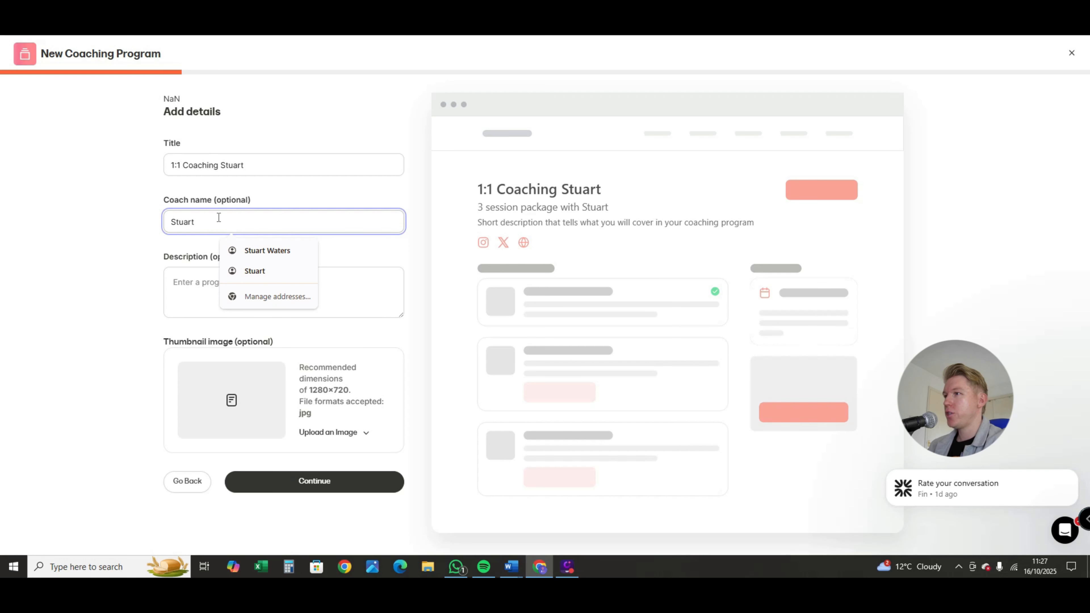
click(205, 288)
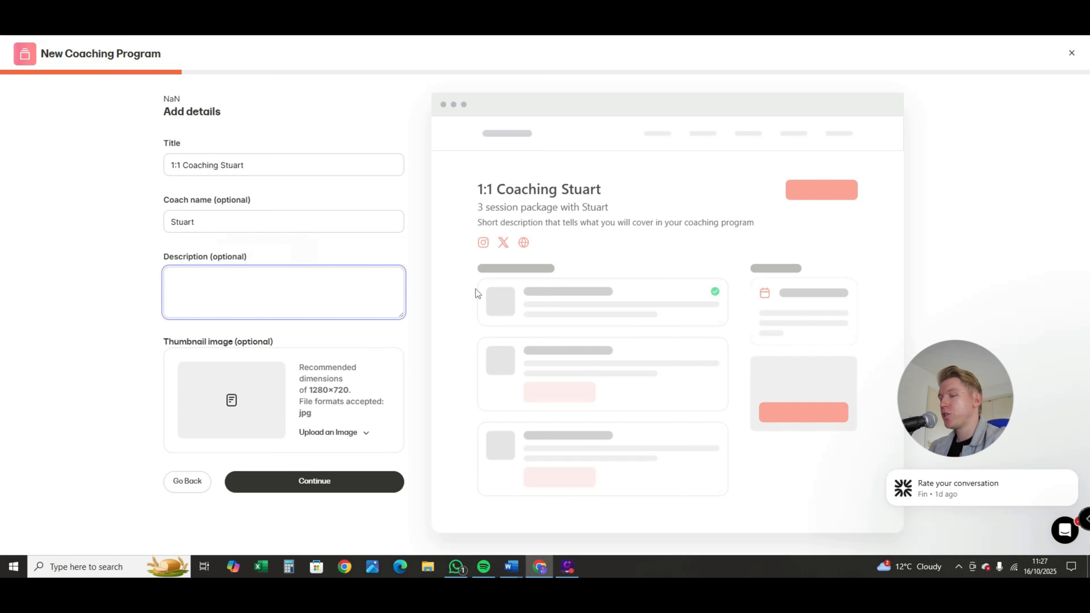
text(Lets)
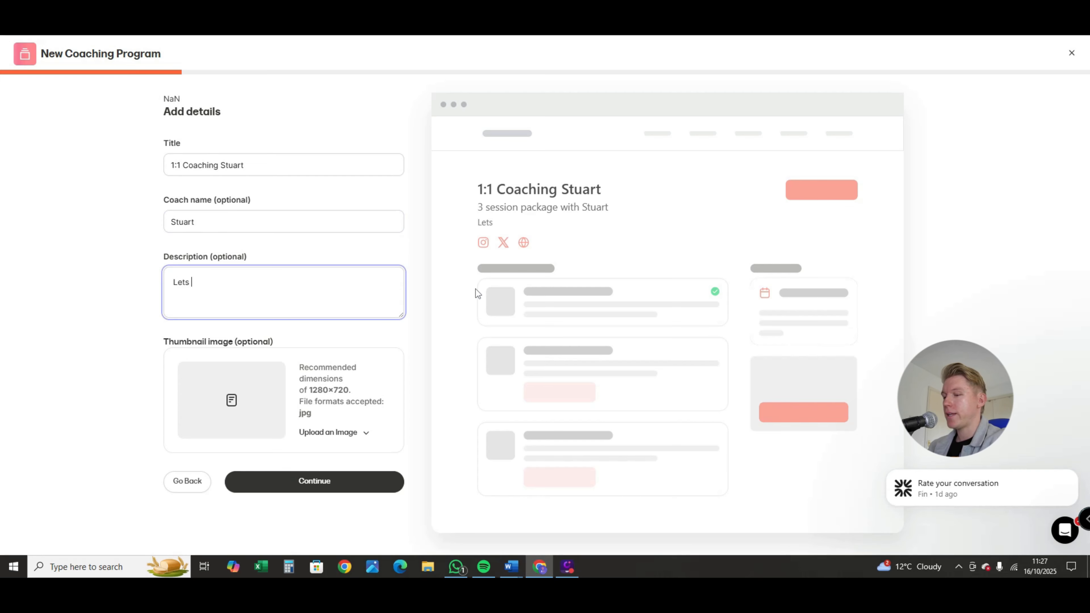
text( work on your )
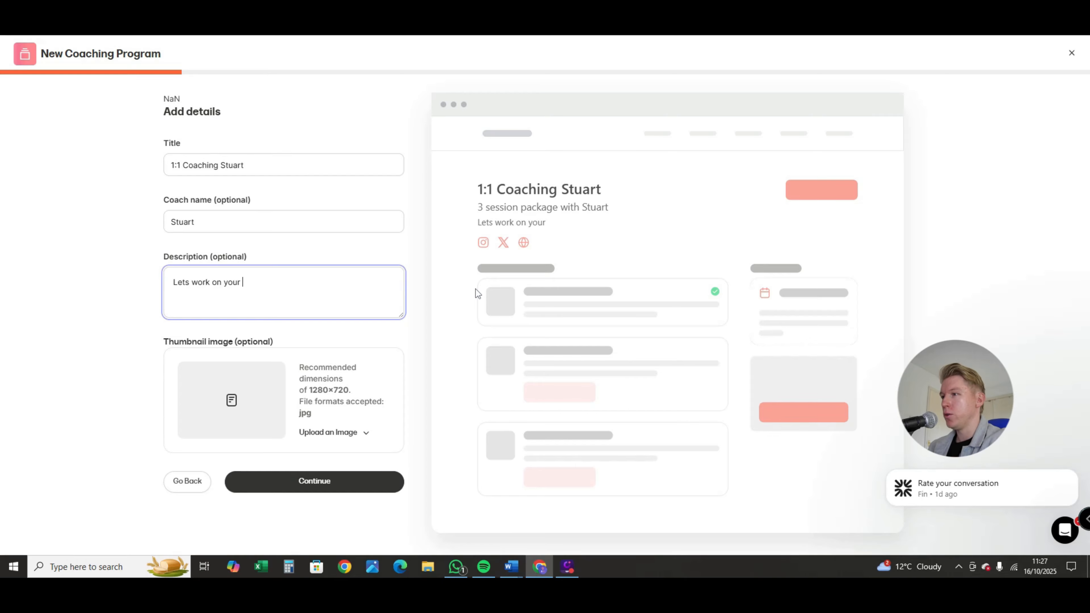
text(Kajabi course)
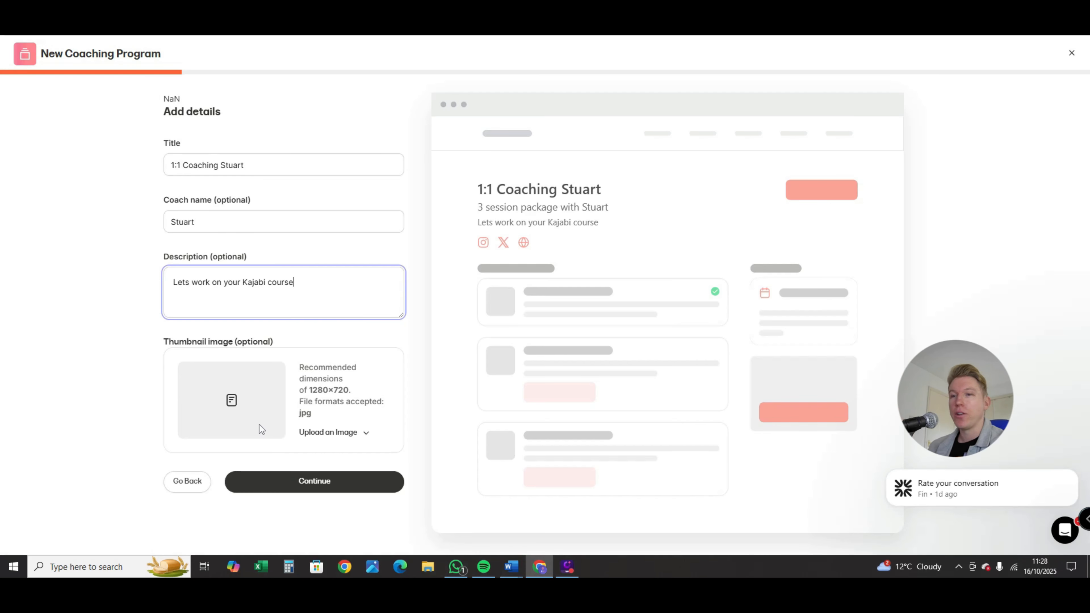
click(273, 483)
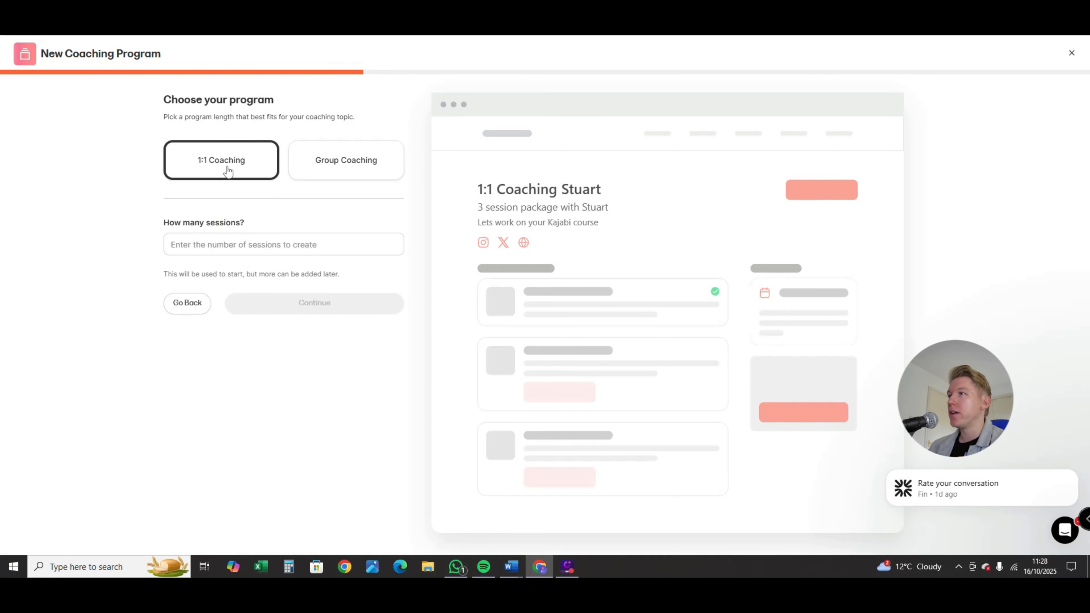
Set the 1:1 coaching program to 1 session and continue to the scheduling preferences
click(239, 245)
click(277, 243)
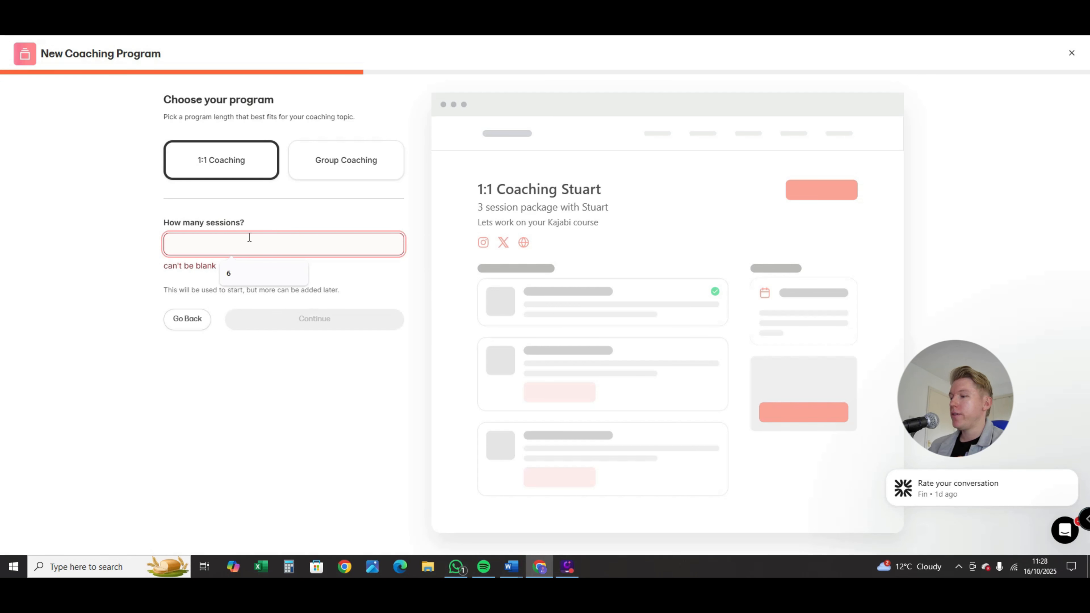
text(1)
click(130, 246)
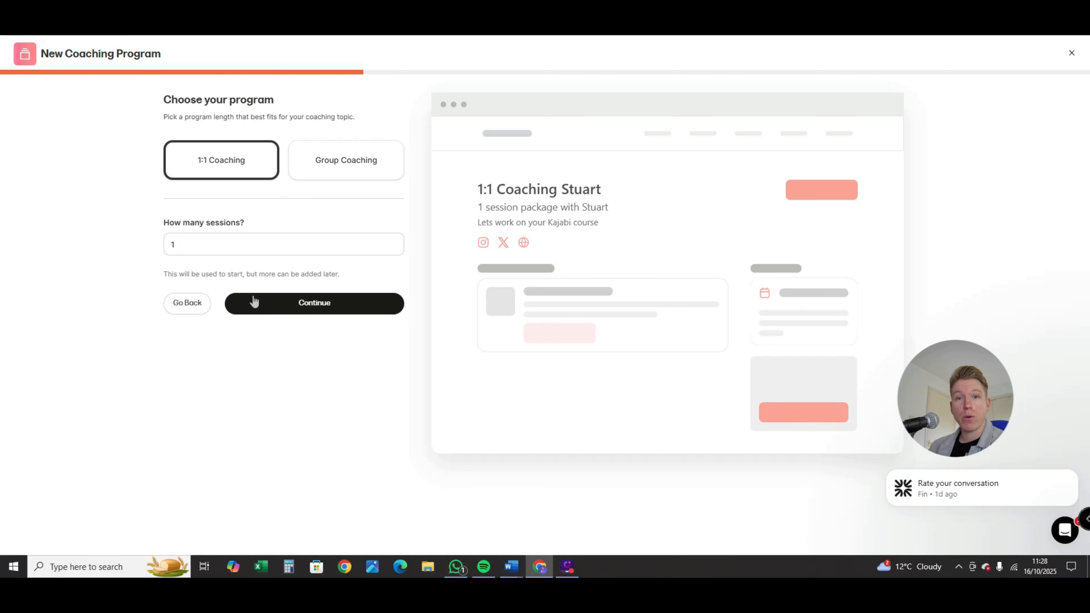
click(292, 308)
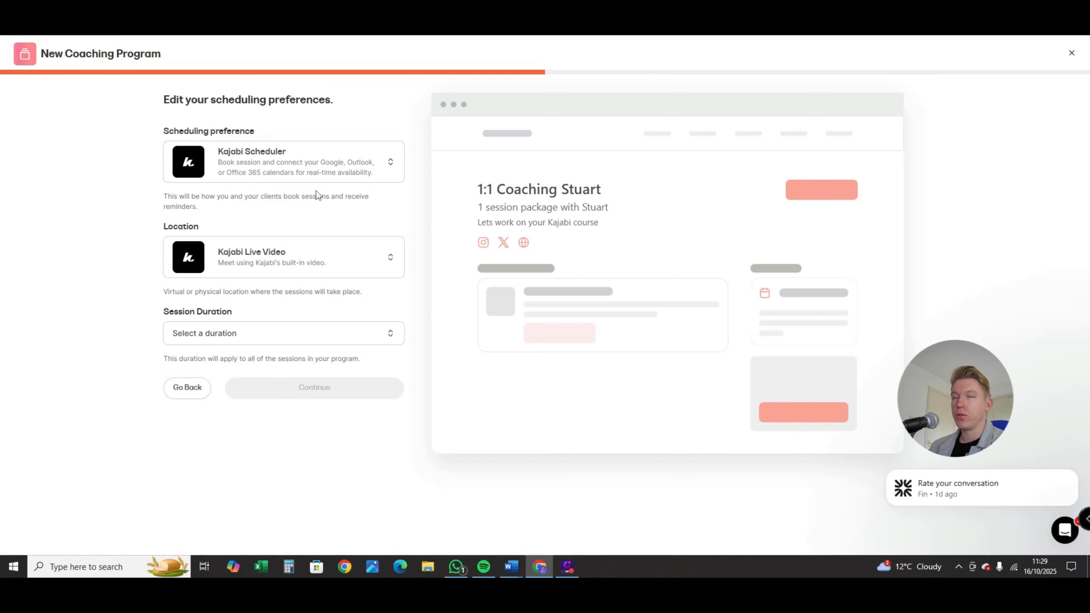
Examine the available scheduling preference and location options for the coaching sessions
click(291, 171)
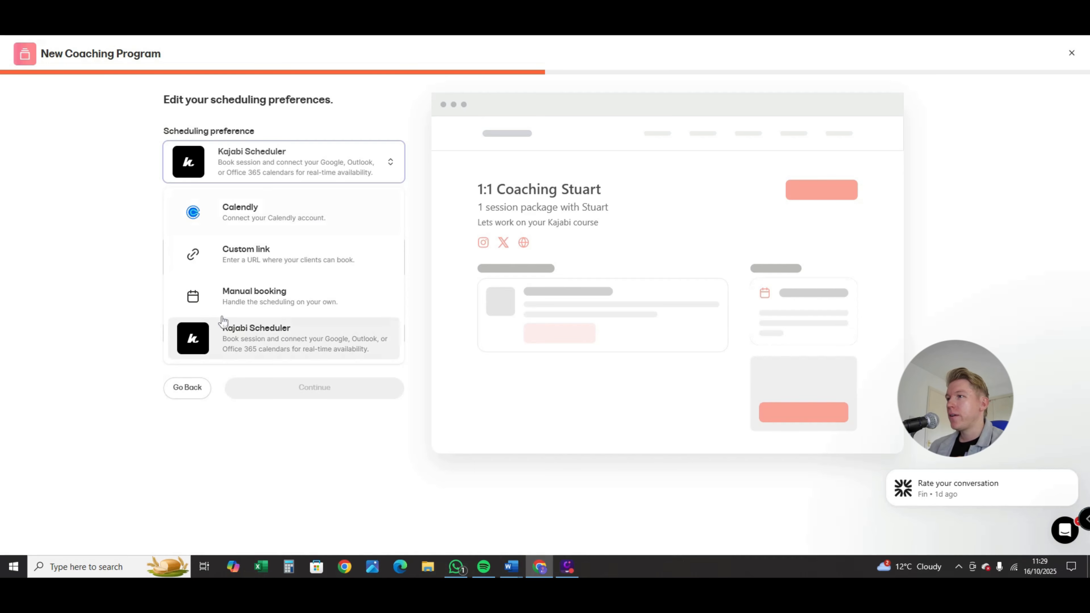
click(100, 263)
click(257, 174)
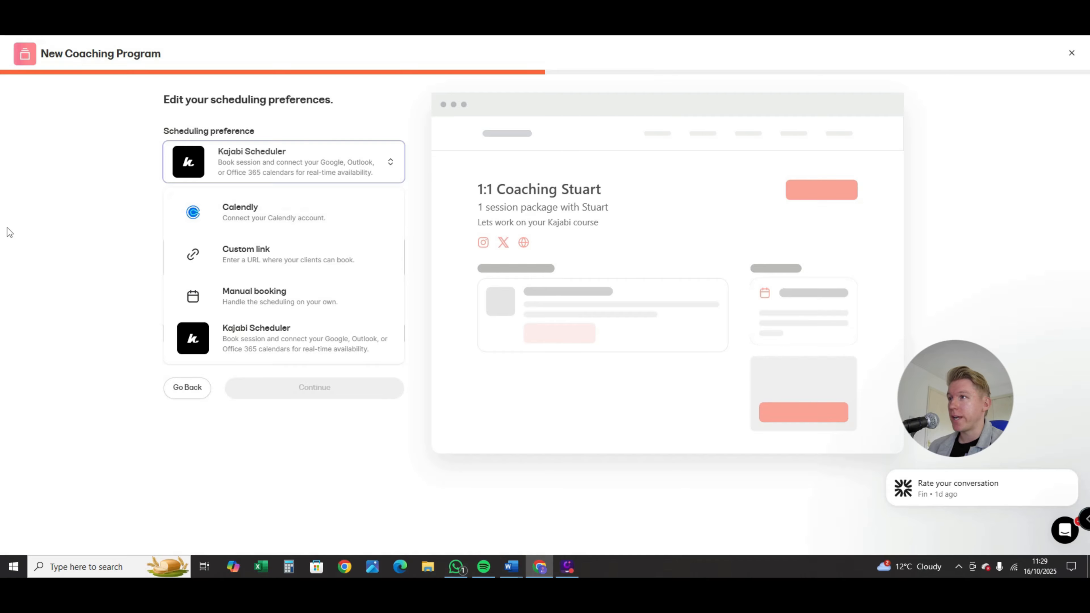
click(59, 229)
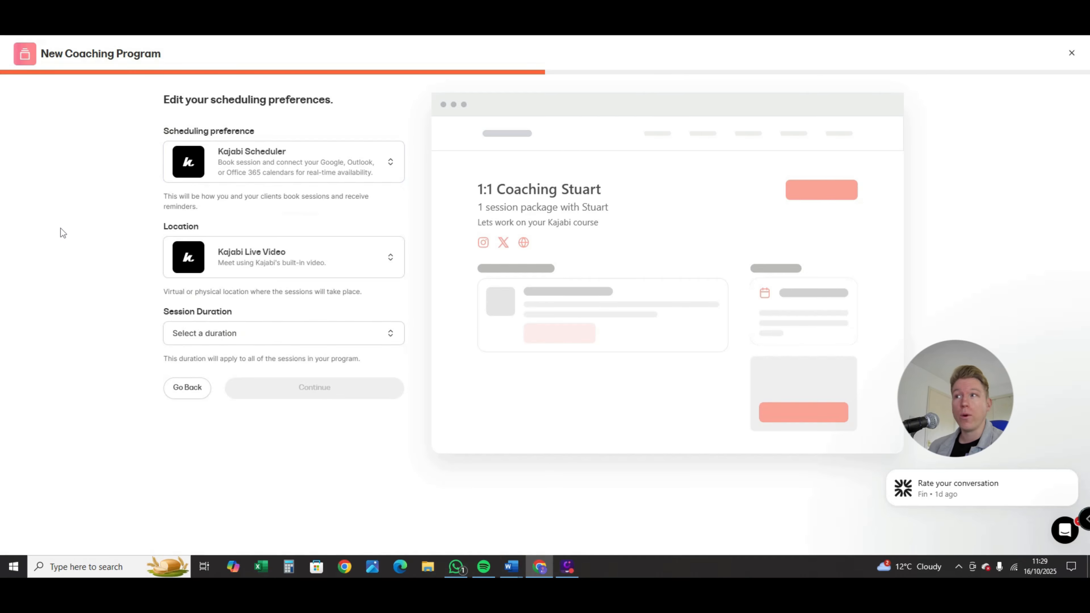
click(296, 266)
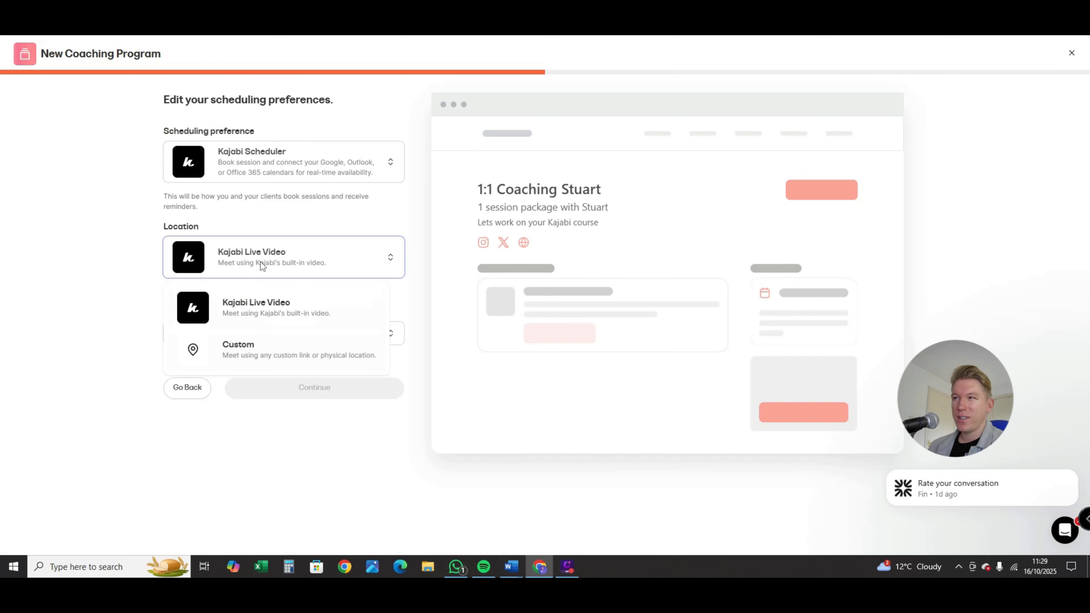
click(104, 300)
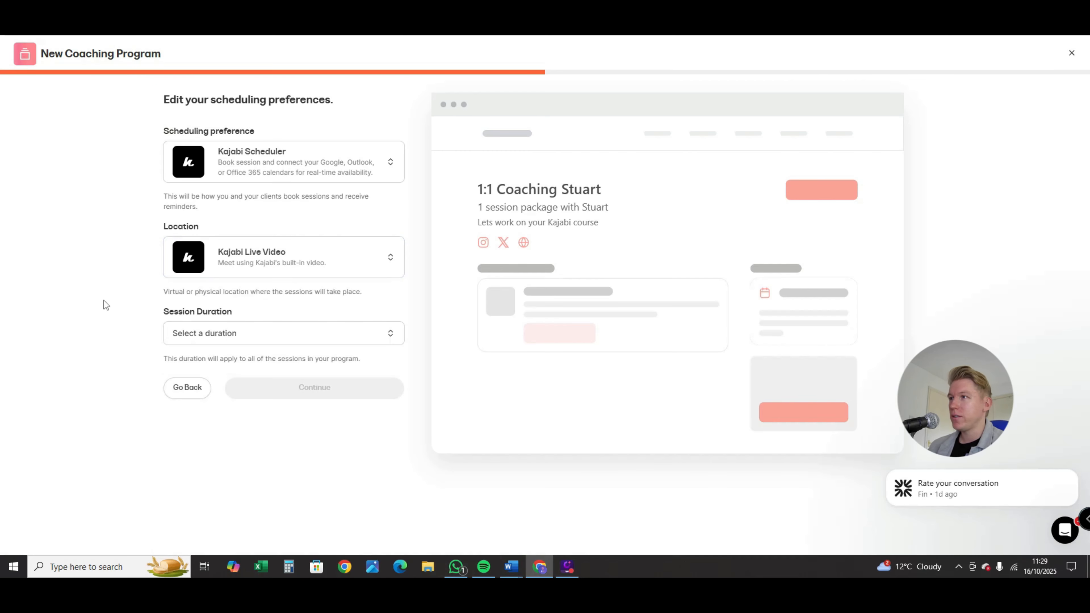
Set the session duration to 60 minutes and continue to the appearance settings
click(303, 341)
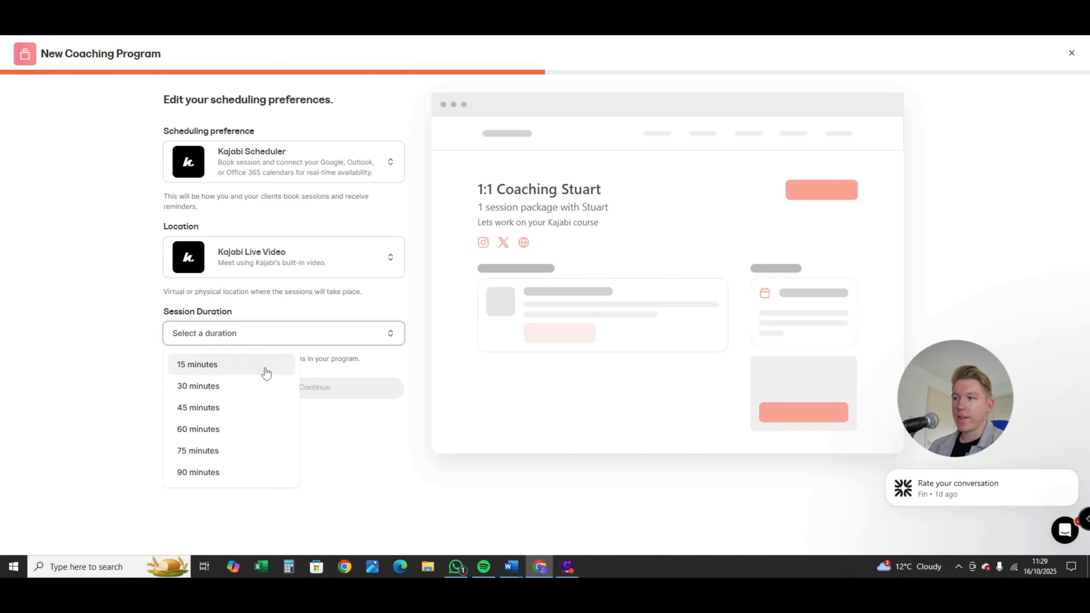
click(207, 434)
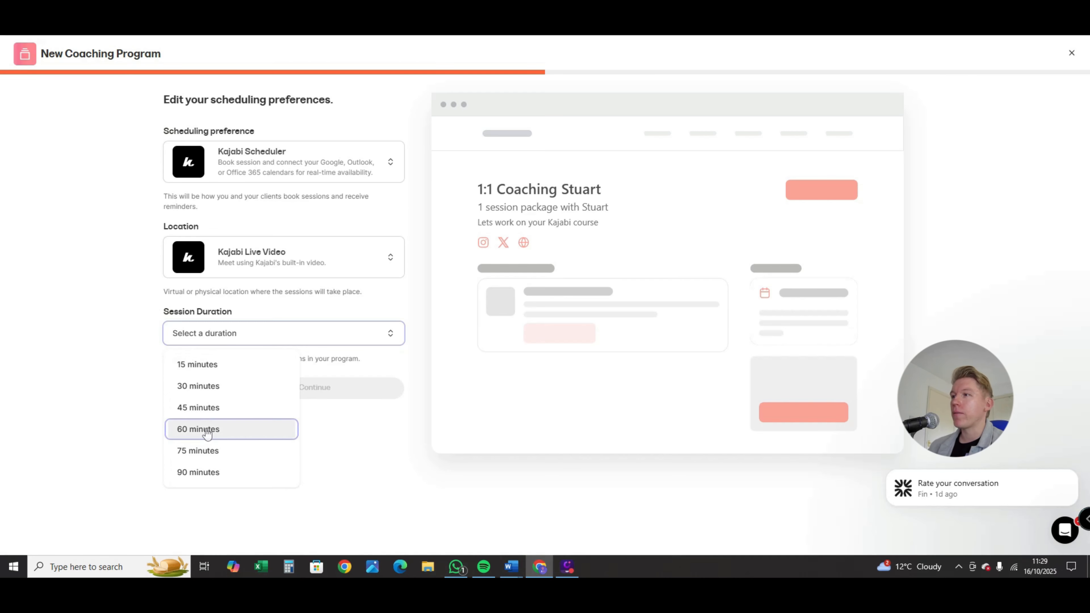
click(227, 339)
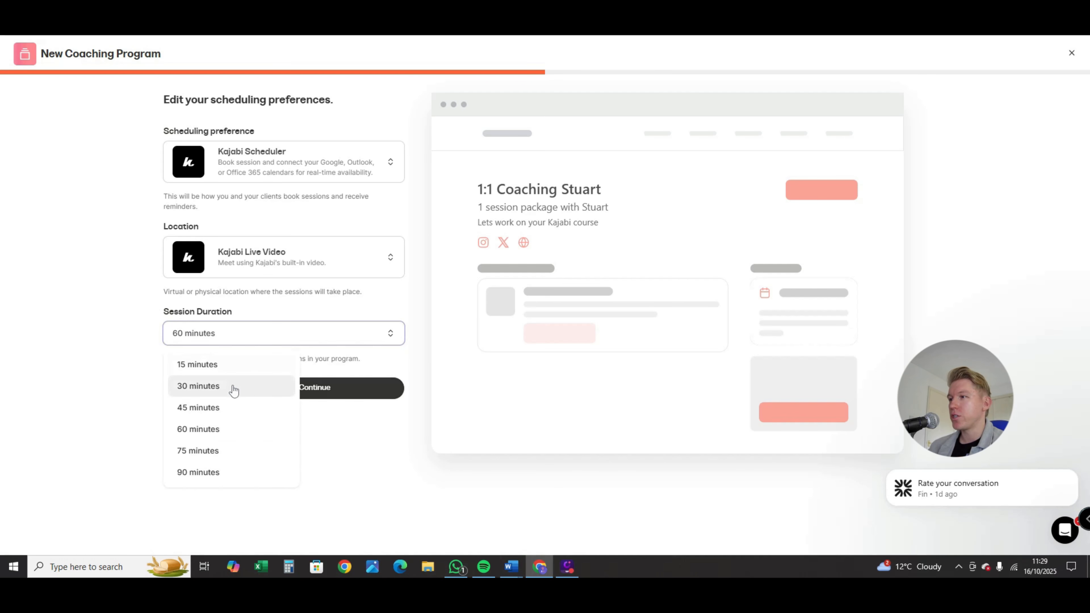
click(136, 351)
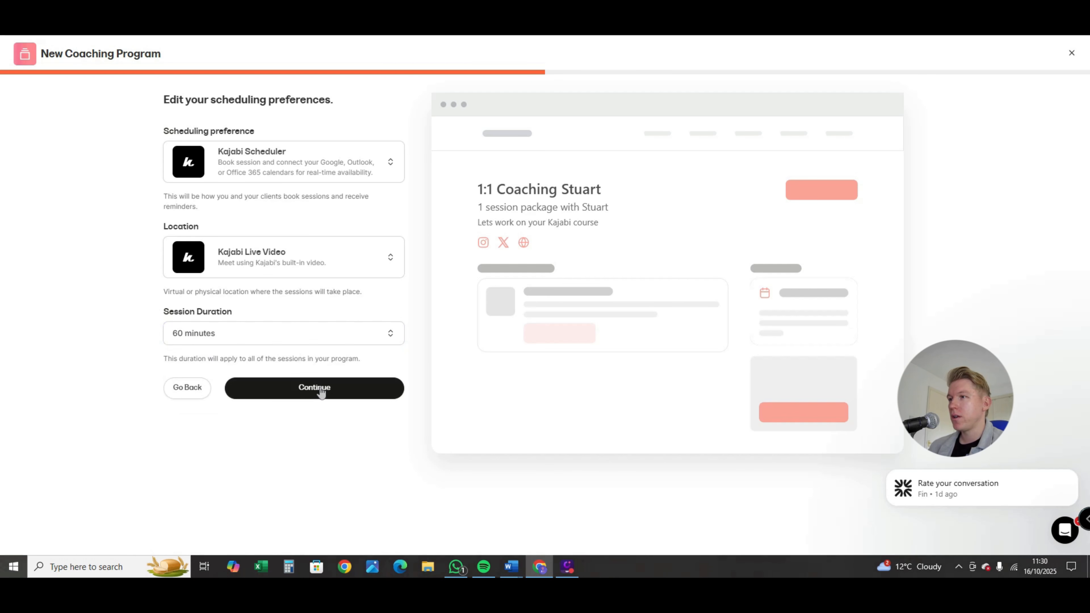
click(320, 386)
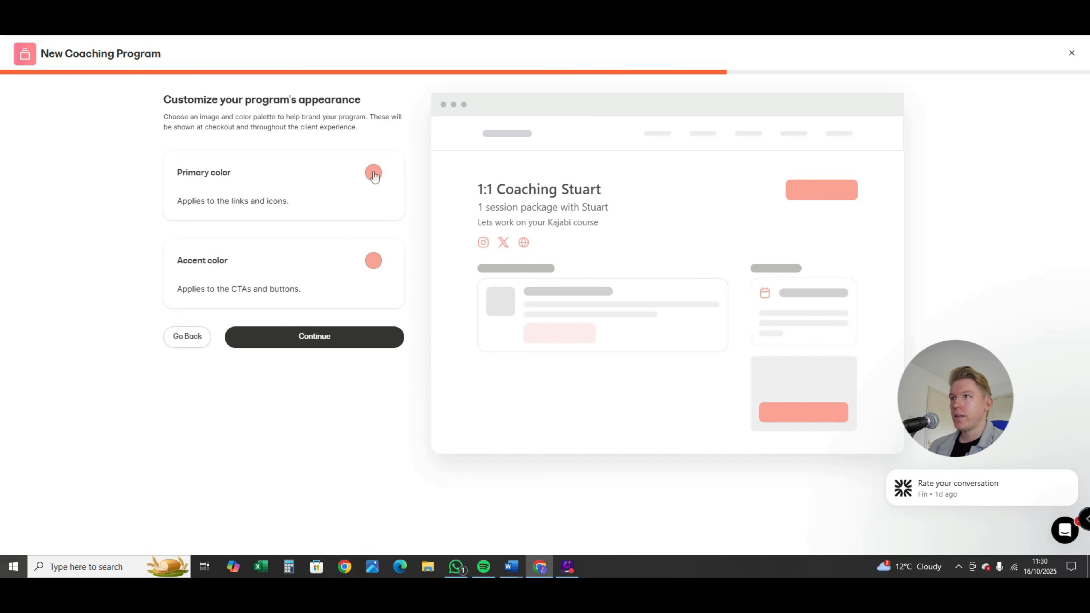
Check the primary color choices, keep the default primary and accent colors, and continue to pricing
click(373, 173)
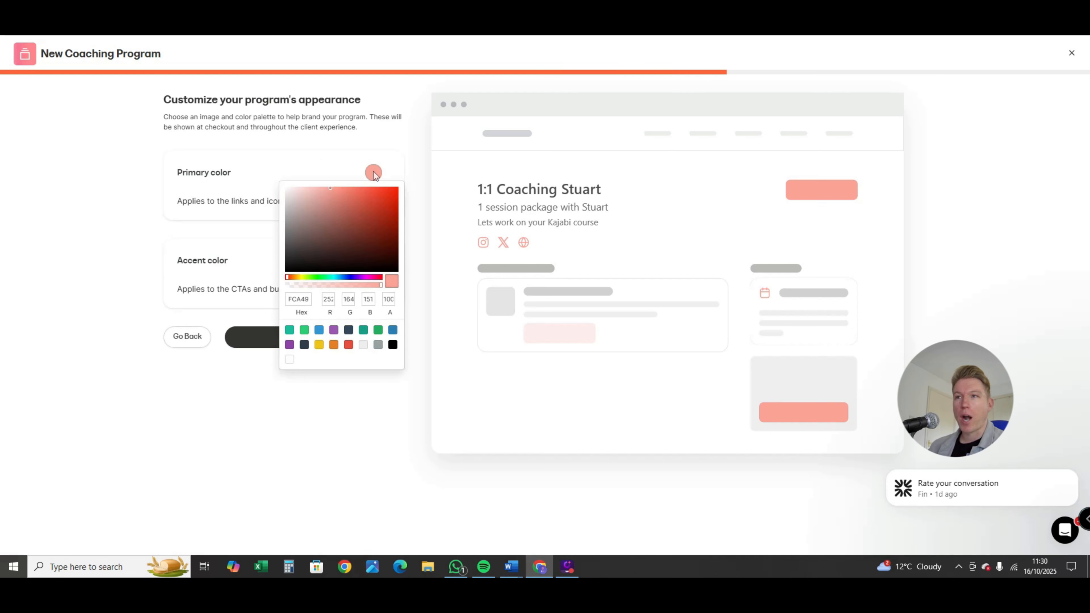
click(374, 458)
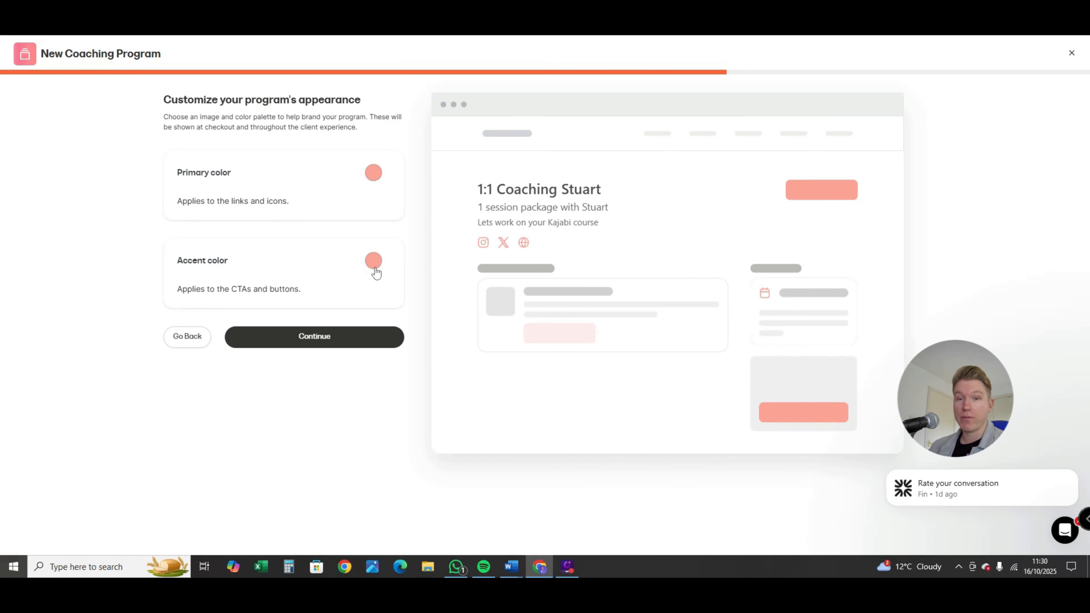
click(301, 338)
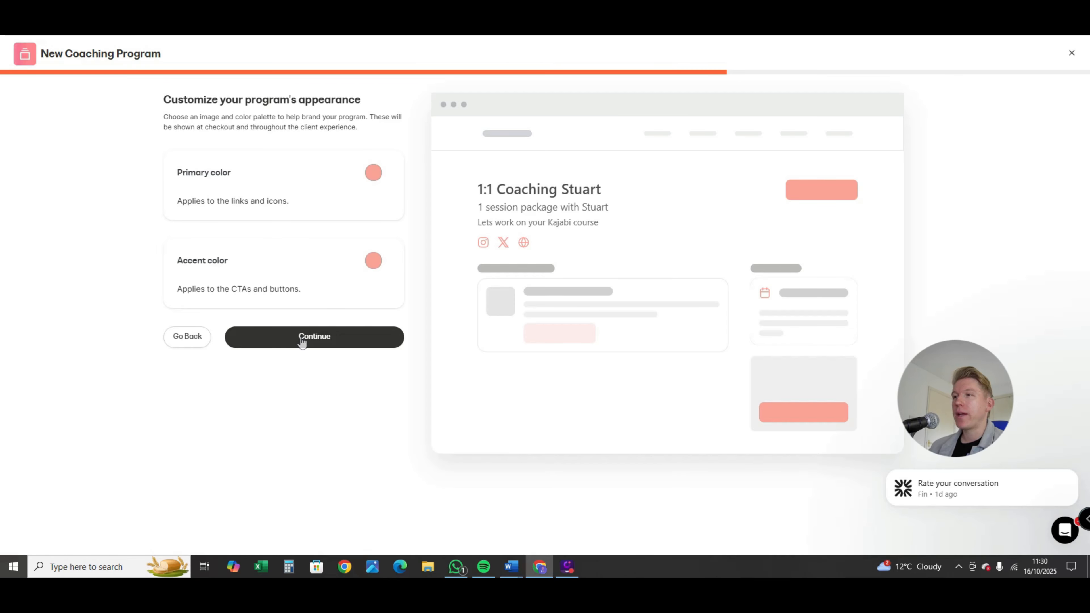
click(302, 339)
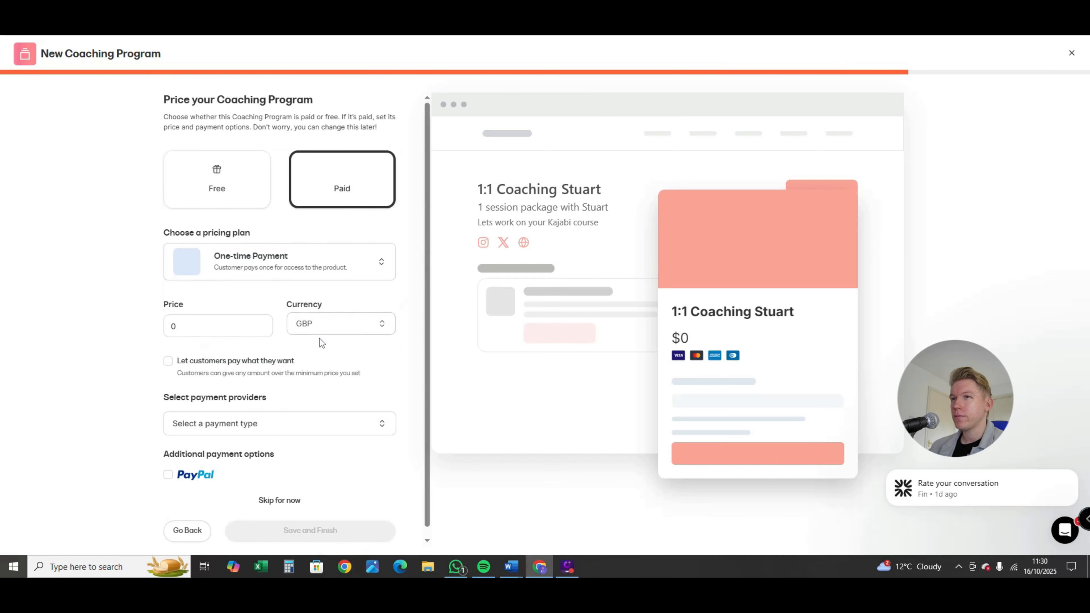
Make the coaching program paid with the One-time Payment pricing plan
click(221, 190)
click(315, 193)
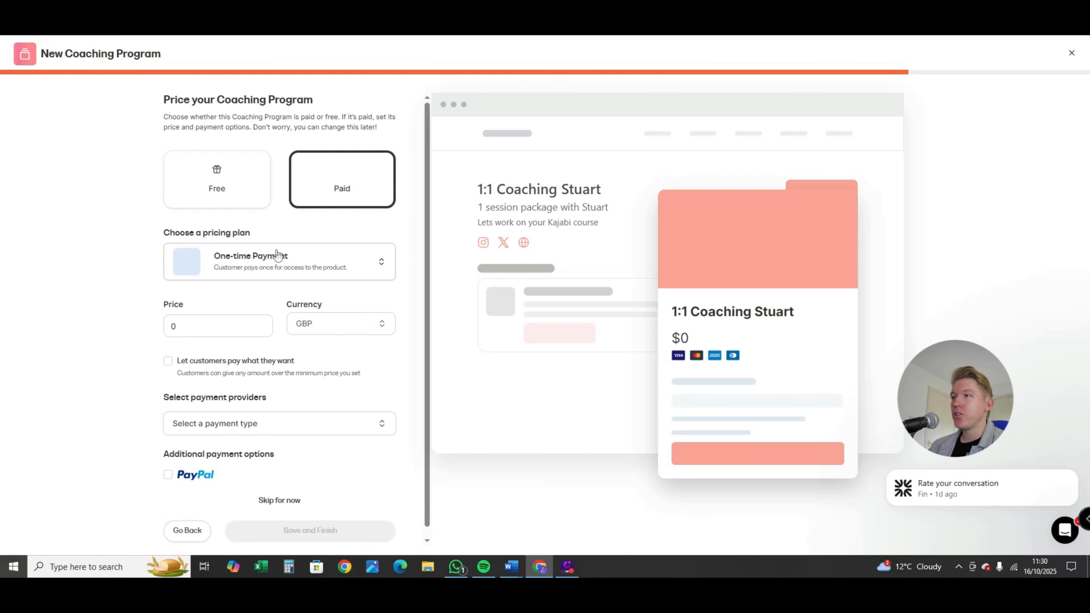
click(336, 267)
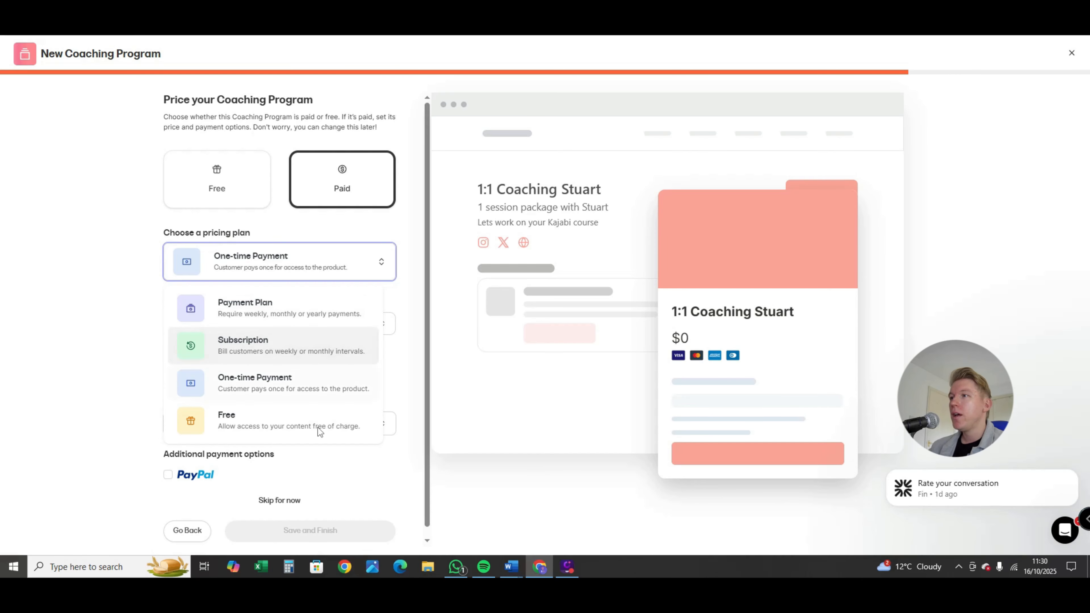
click(278, 398)
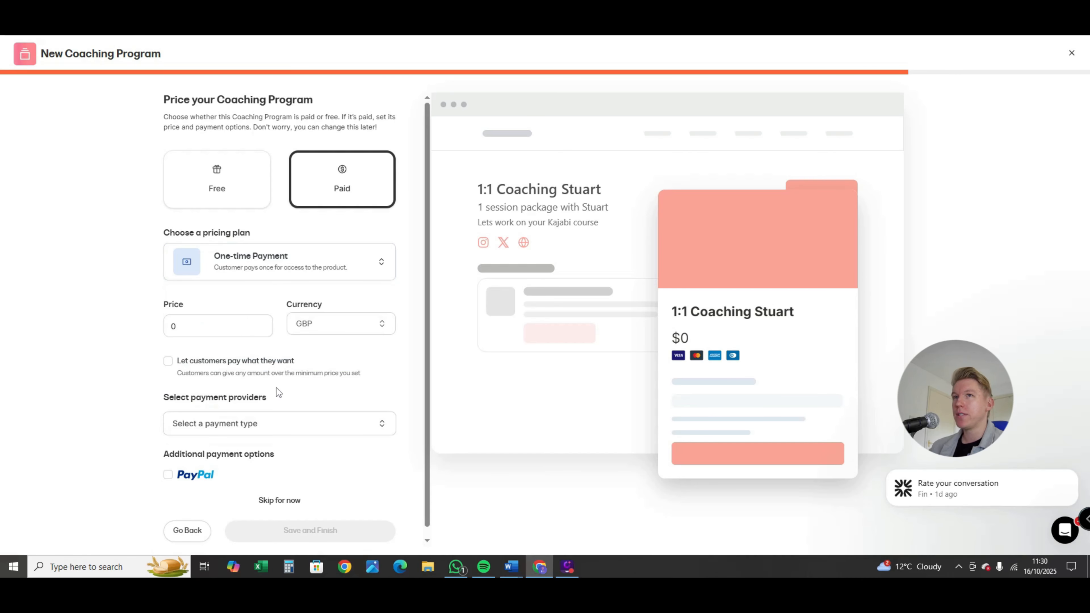
Set the coaching program's price to 129 GBP and choose Kajabi Payments as the payment provider
double_click(213, 330)
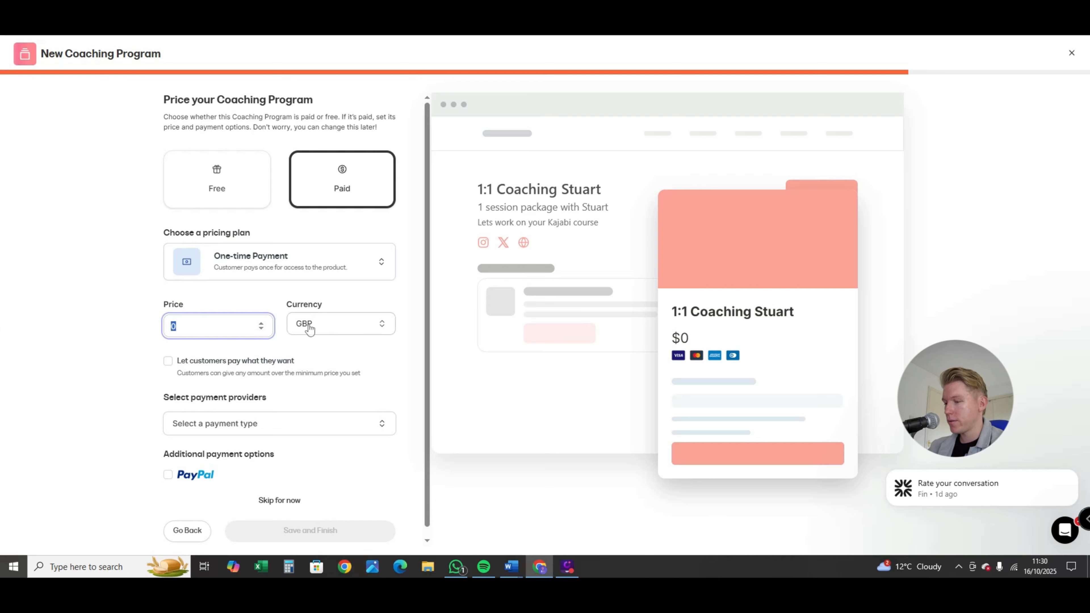
text(129)
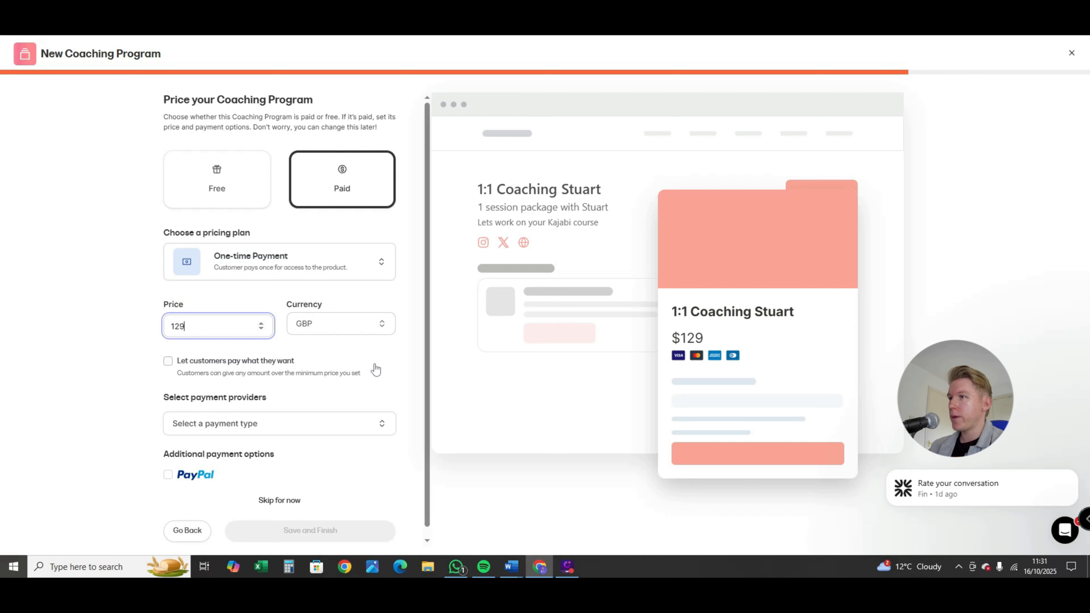
scroll(377, 362, down, 1)
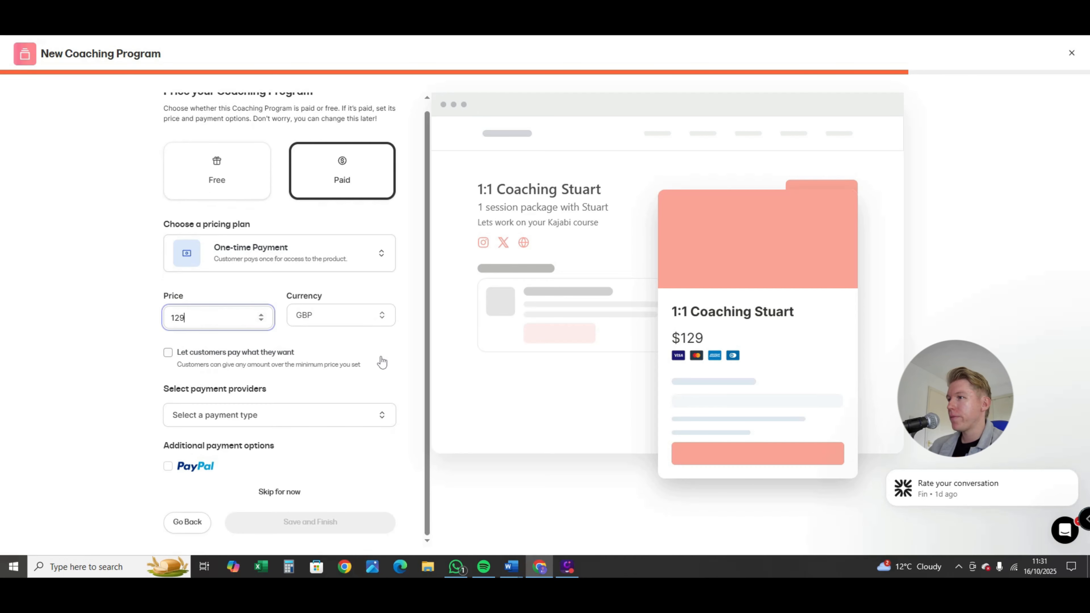
click(326, 421)
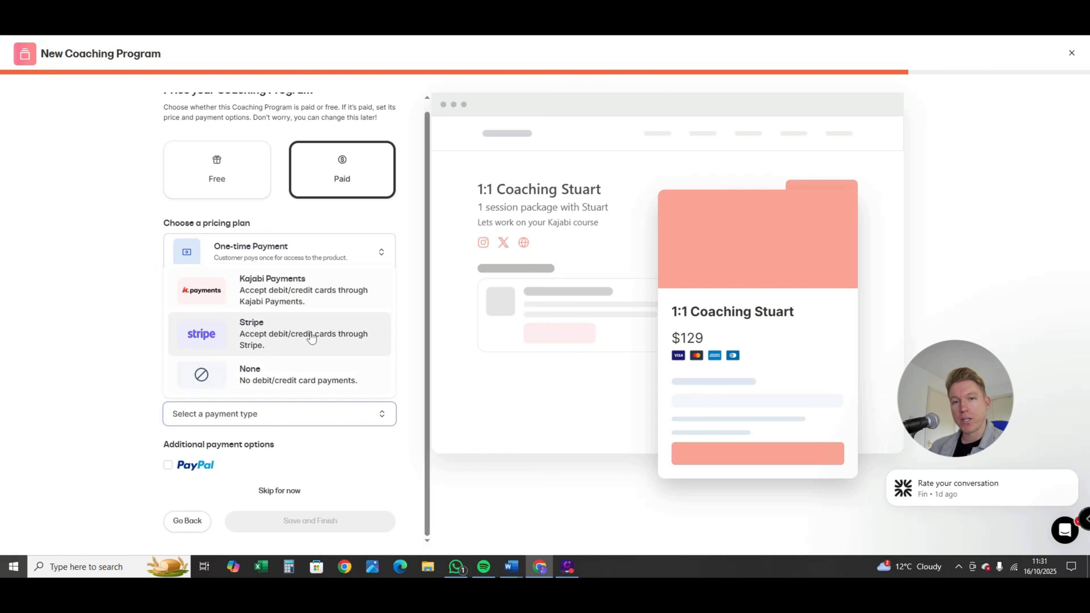
click(267, 287)
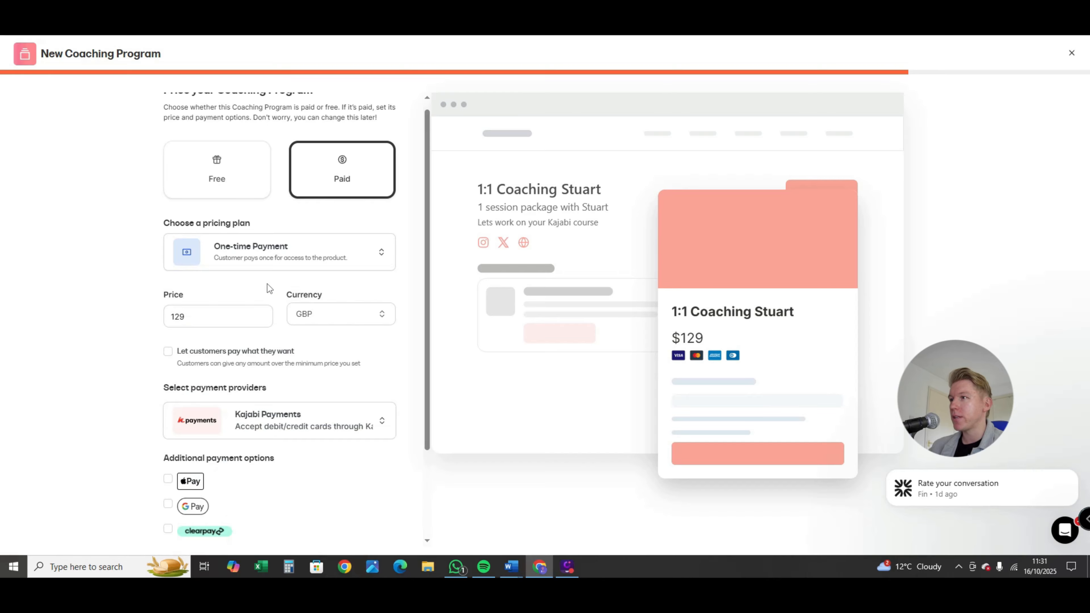
Enable Apple Pay, Google Pay, Clearpay, Klarna and PayPal as additional payment options, and save and finish the coaching program
scroll(282, 322, down, 1)
scroll(282, 321, down, 1)
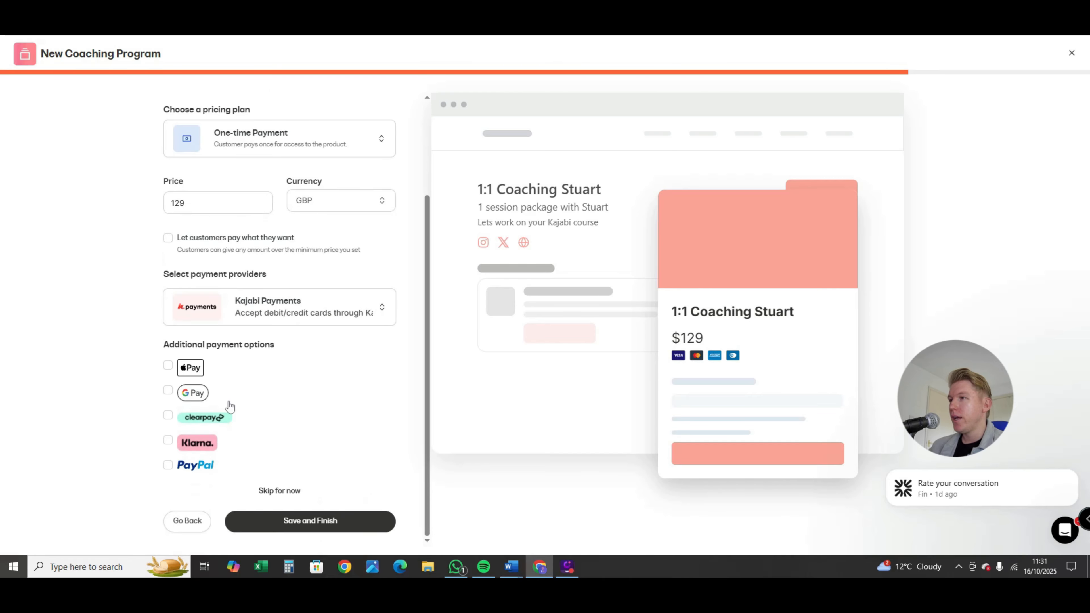
click(168, 366)
click(169, 391)
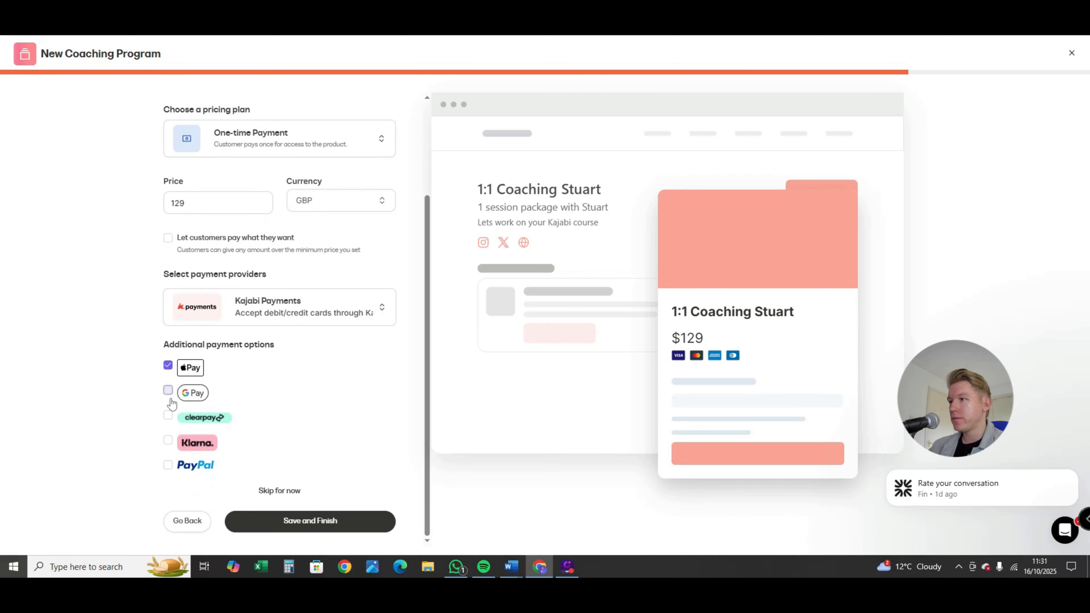
click(168, 440)
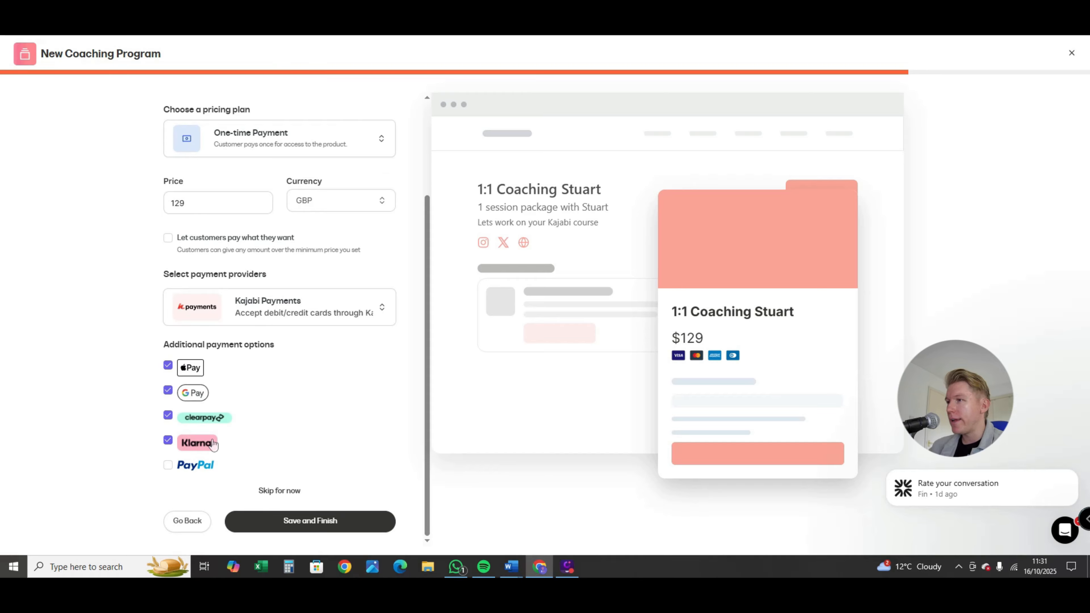
click(167, 465)
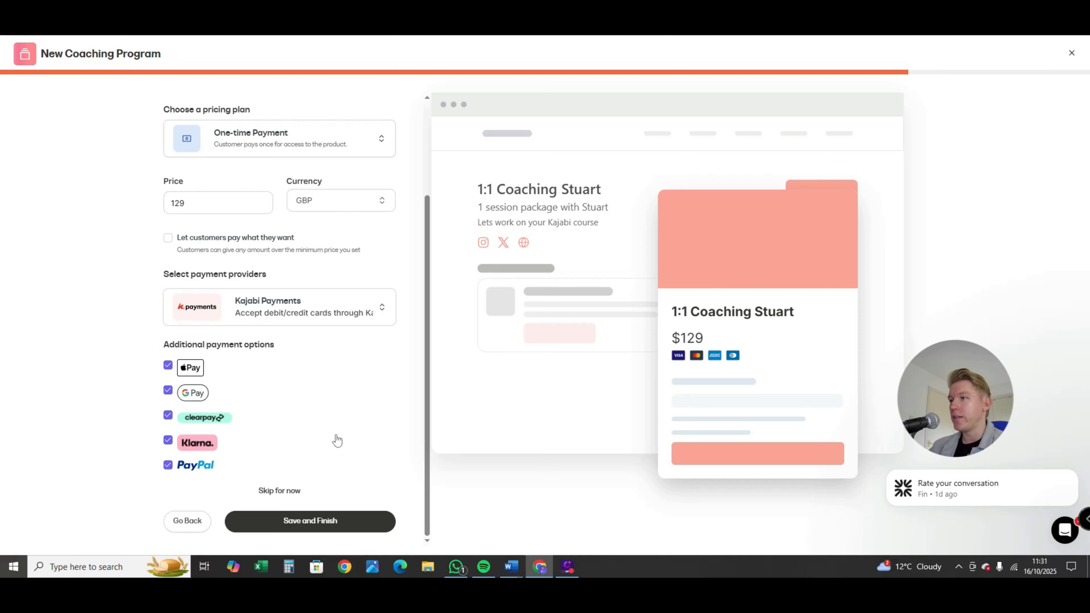
click(316, 521)
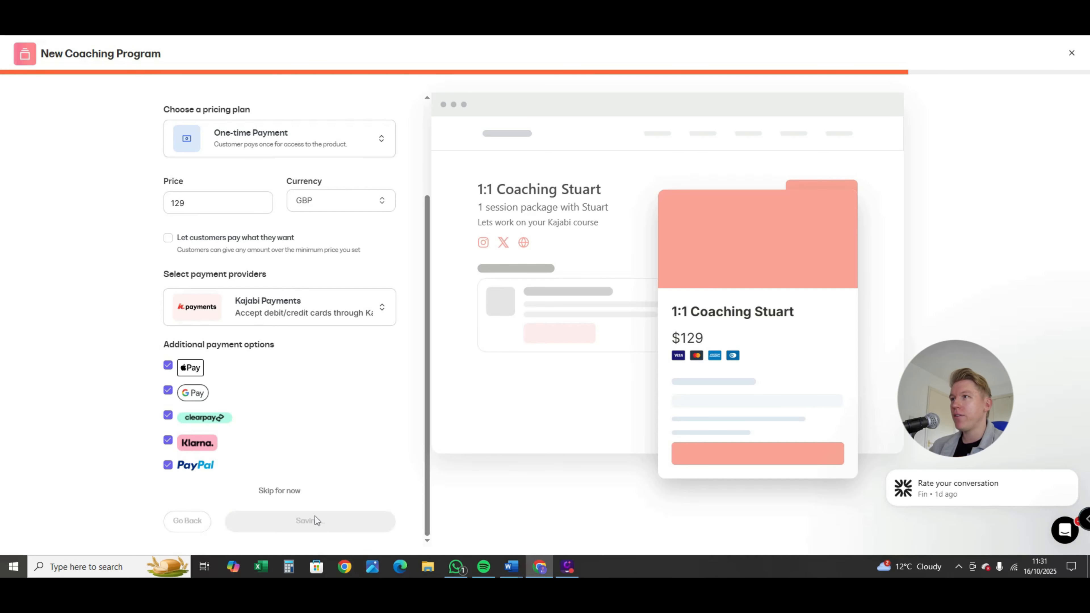